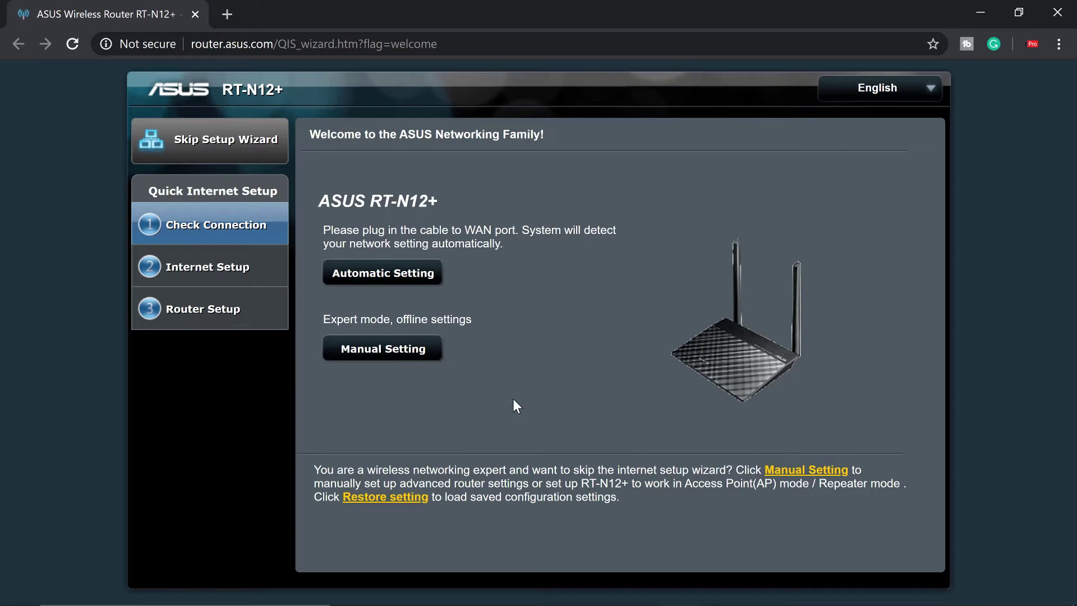
Step: Launch the setup wizard and type a new admin password, then move to Retype Password
left_click(399, 365)
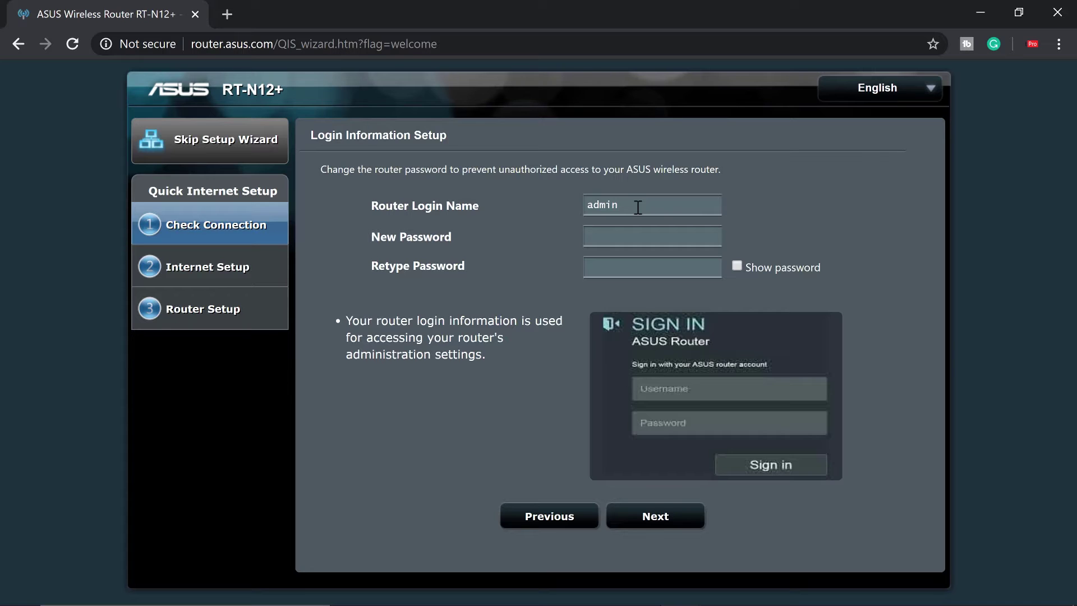
left_click(620, 236)
type("••")
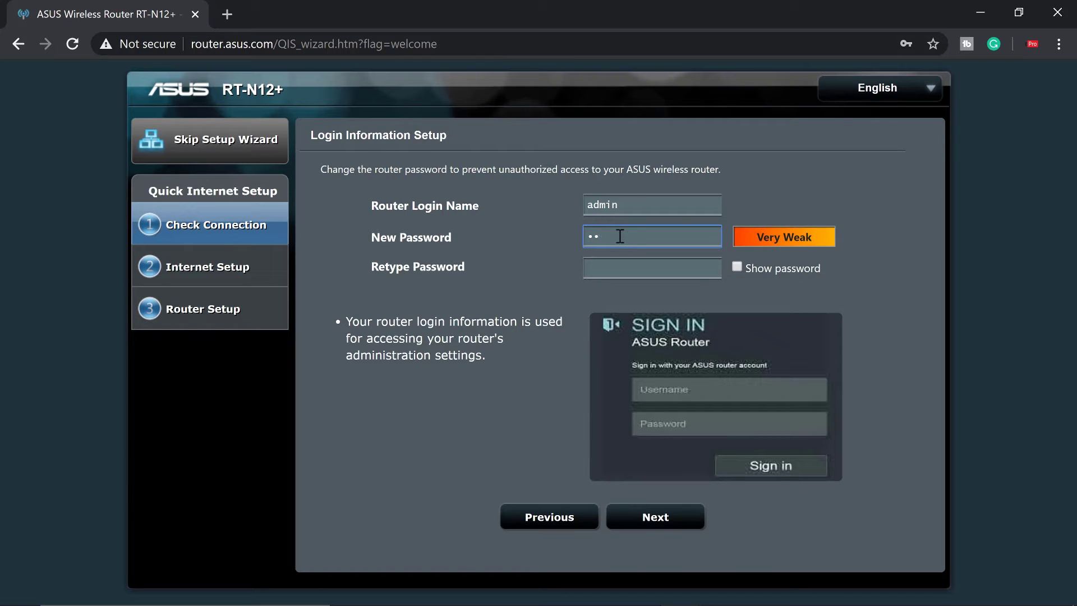
key("BackSpace")
key("BackSpace")
type("•••••")
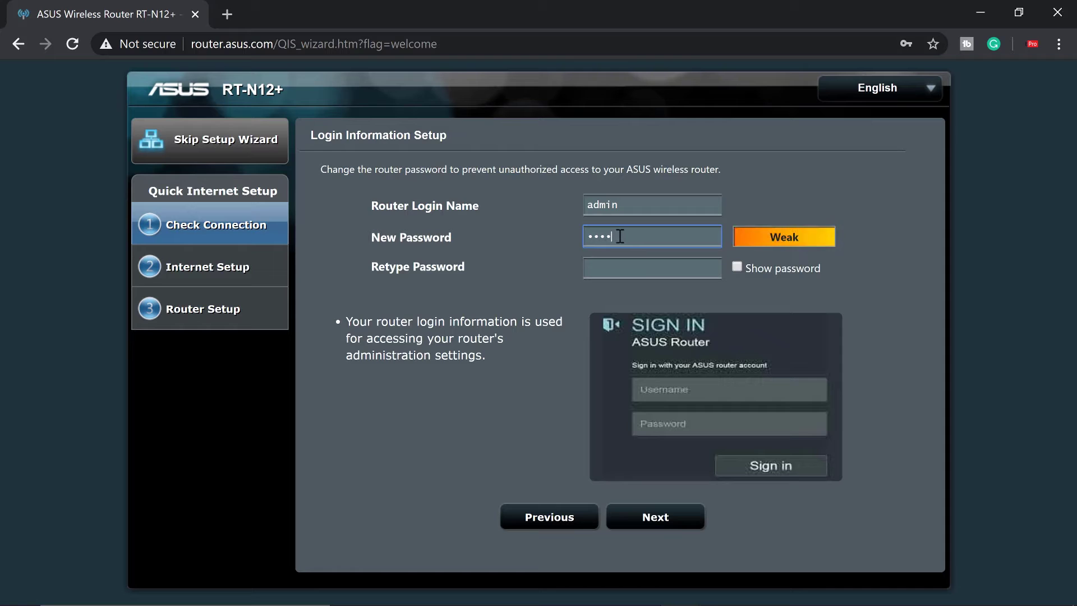
type("•••")
key("Tab")
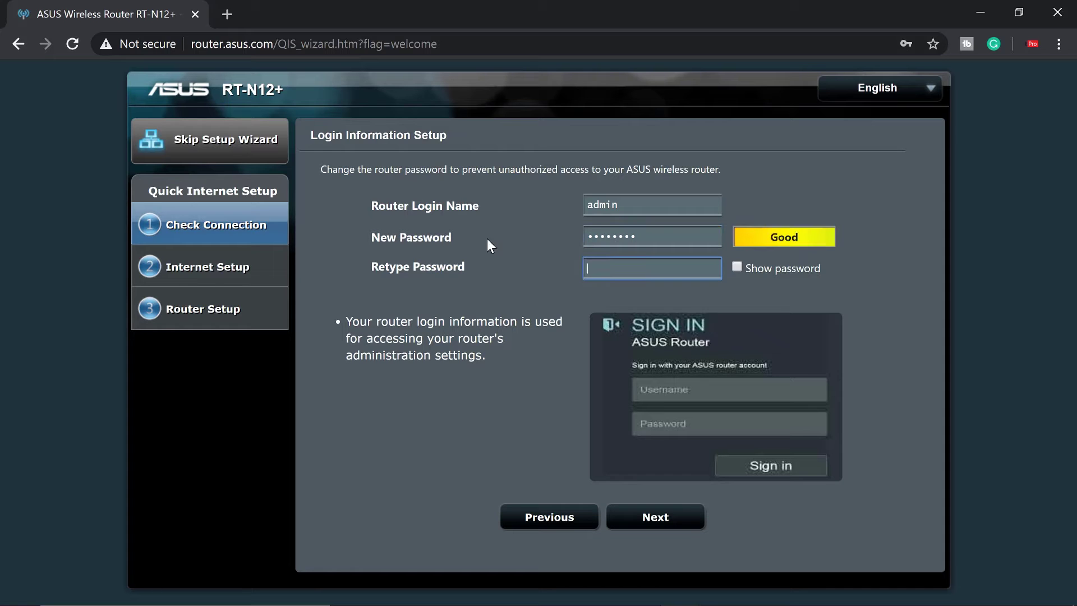
type("••••••••")
Step: Save the login information and select Repeater as the operation mode
left_click(636, 514)
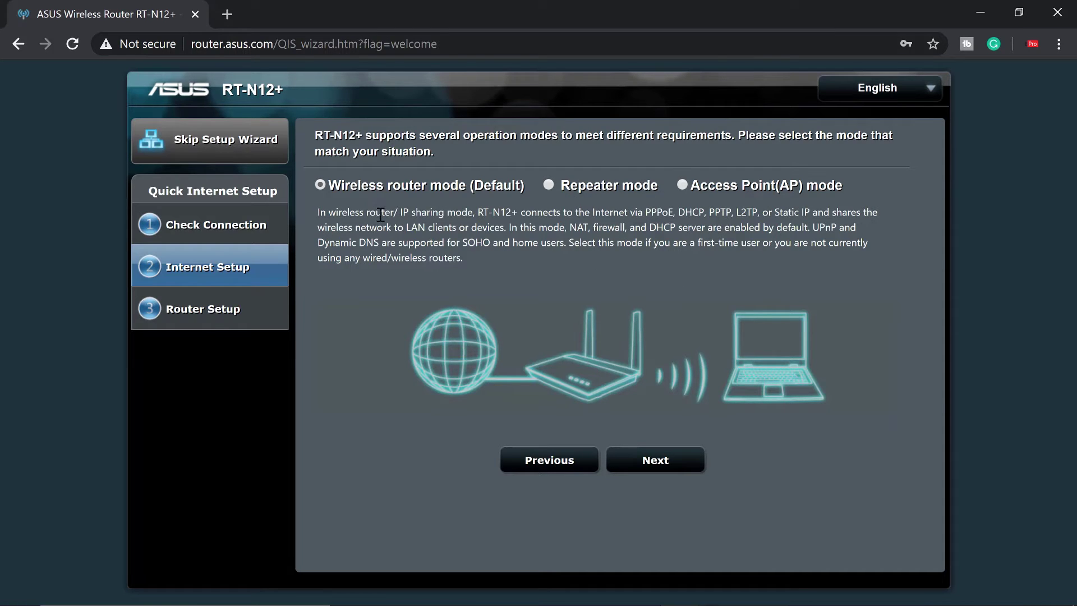
left_click(548, 186)
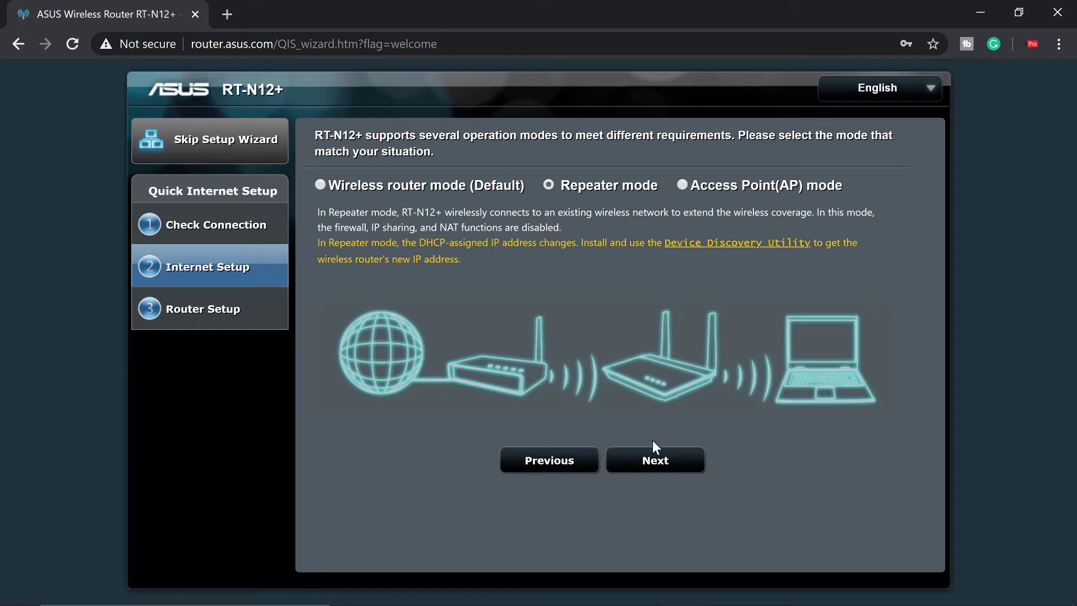
Step: Pick Hidden Network from the scan list, enter its network key, and connect
left_click(661, 472)
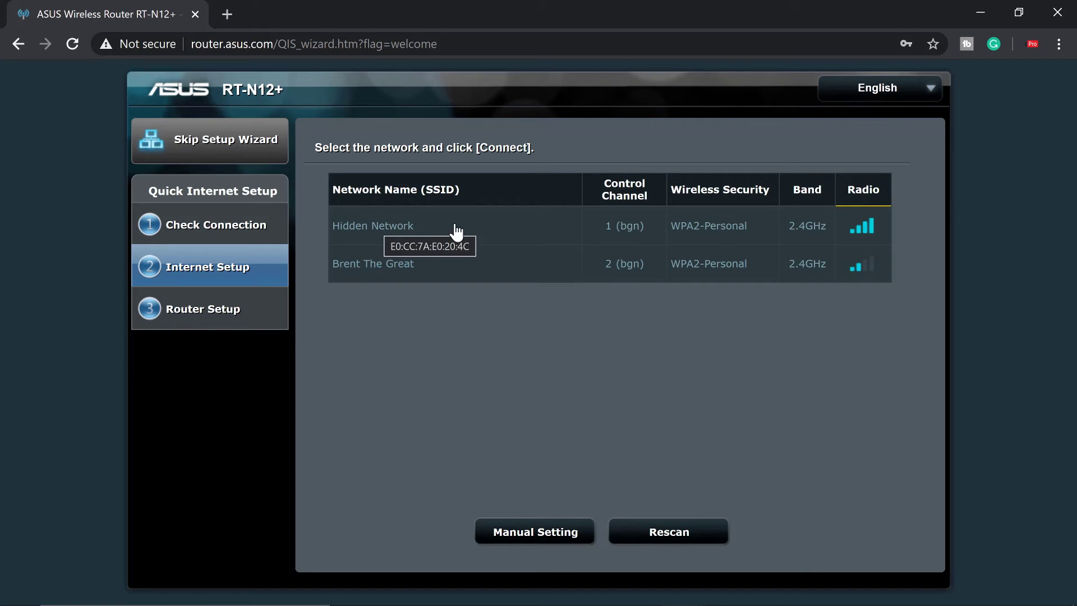
left_click(529, 237)
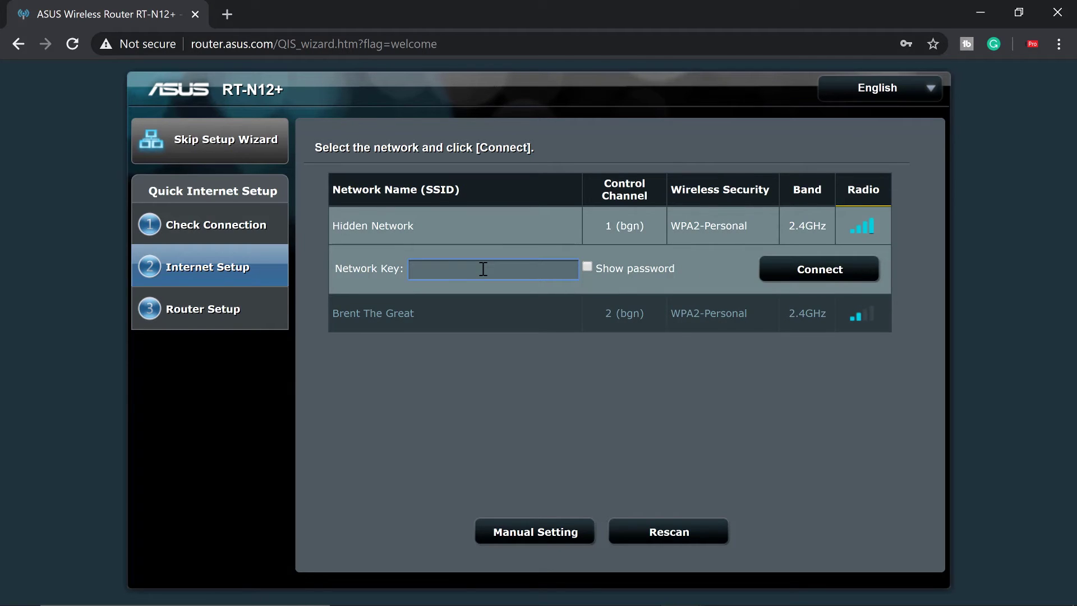
type("••••••••••••")
left_click(825, 271)
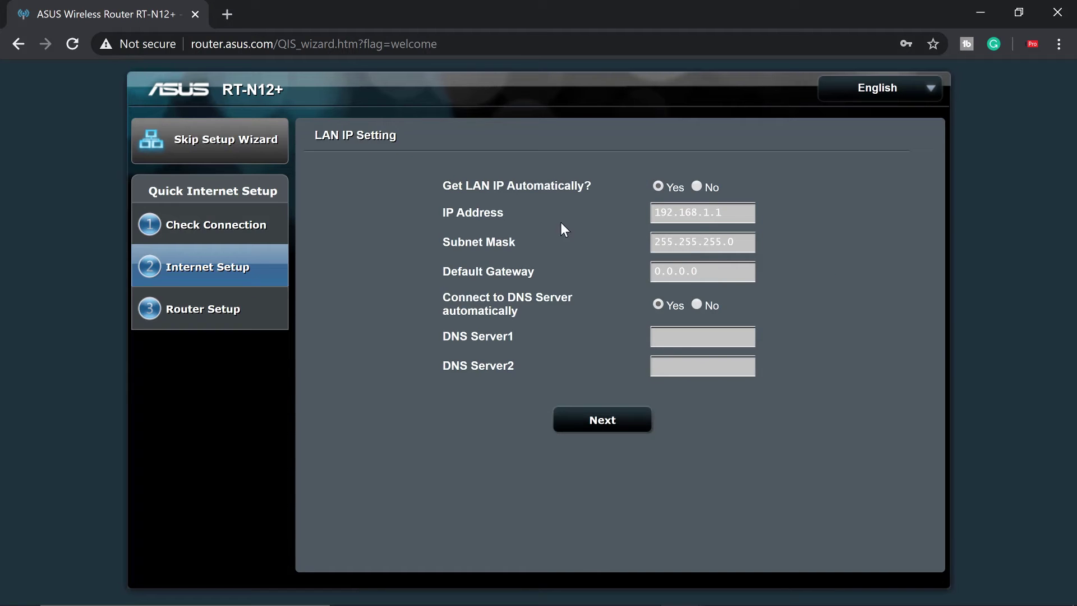
Step: Keep Get LAN IP Automatically set to Yes and continue to Wireless Setting
left_click(615, 427)
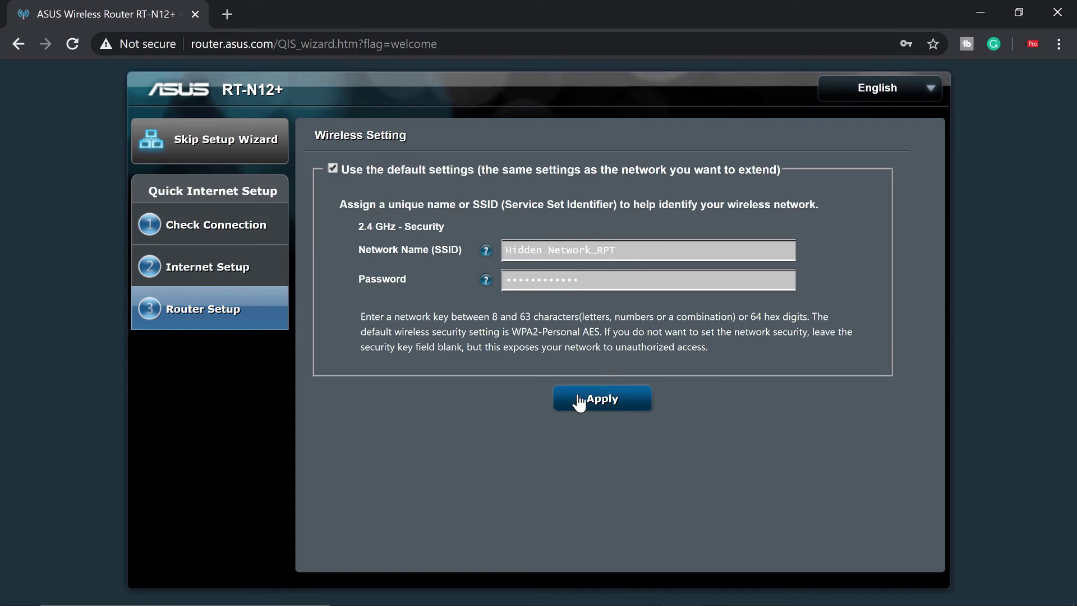
Step: Apply the Hidden Network_RPT wireless settings and check the router tabs while it connects
left_click(596, 402)
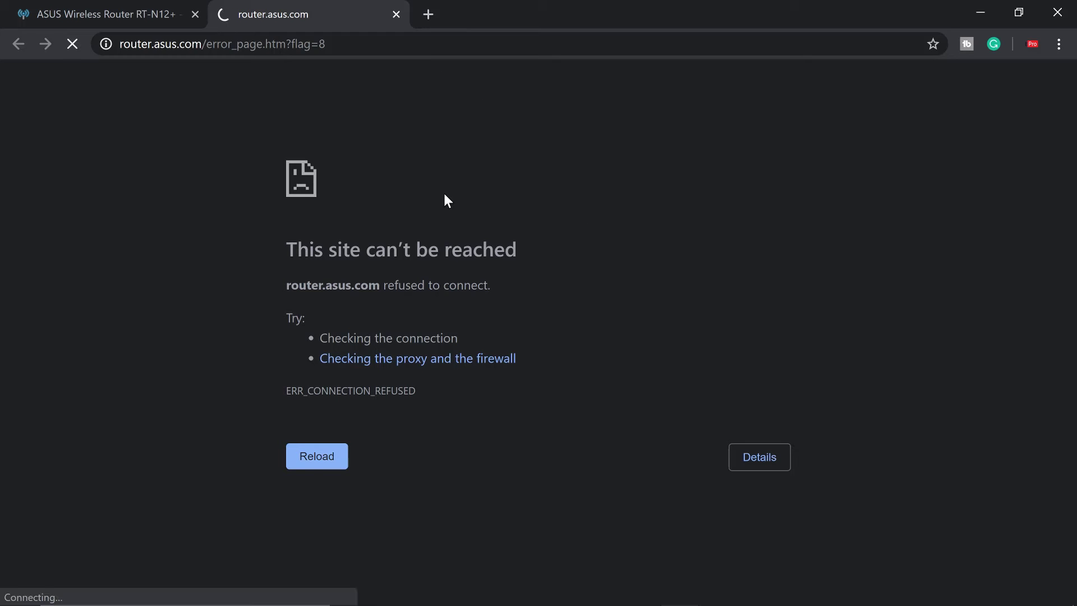
left_click(113, 7)
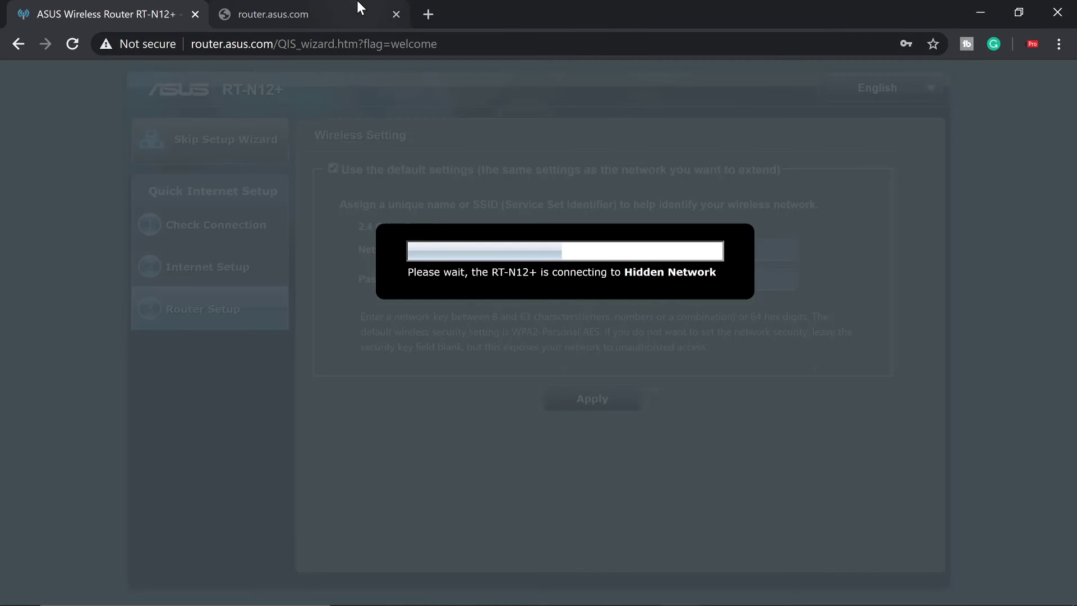
left_click(308, 7)
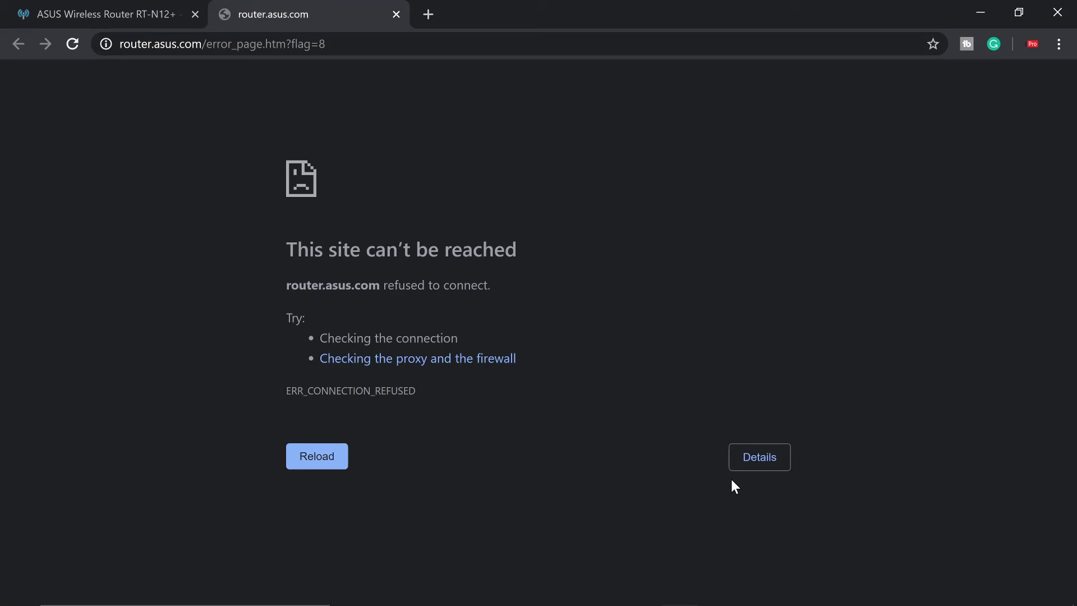
Step: Choose Hidden Network_RPT from the tray's Wi-Fi list and start connecting
mouse_move(731, 603)
left_click(878, 584)
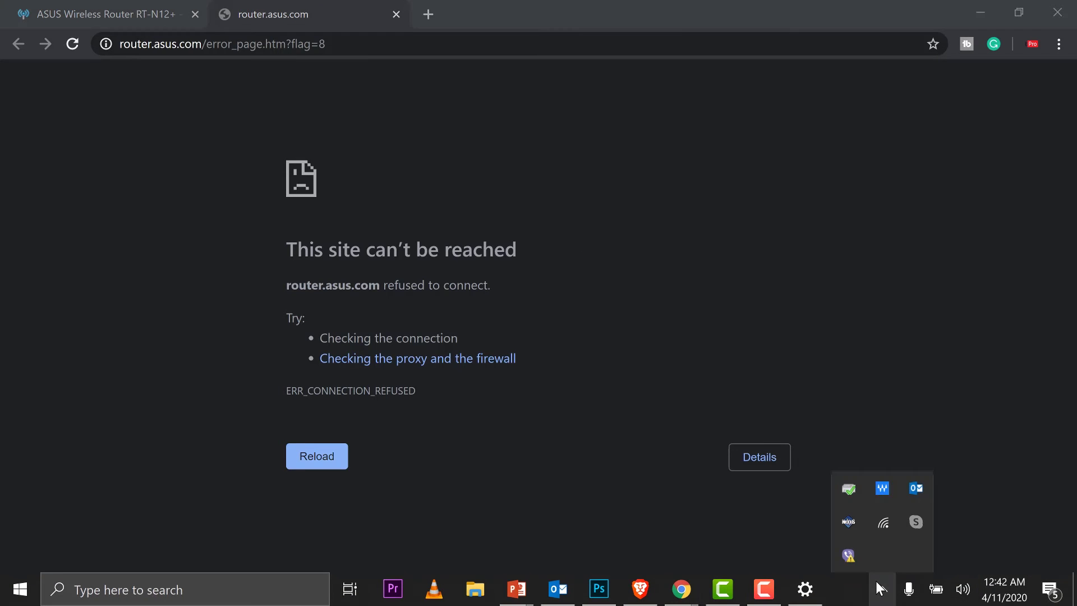
left_click(886, 525)
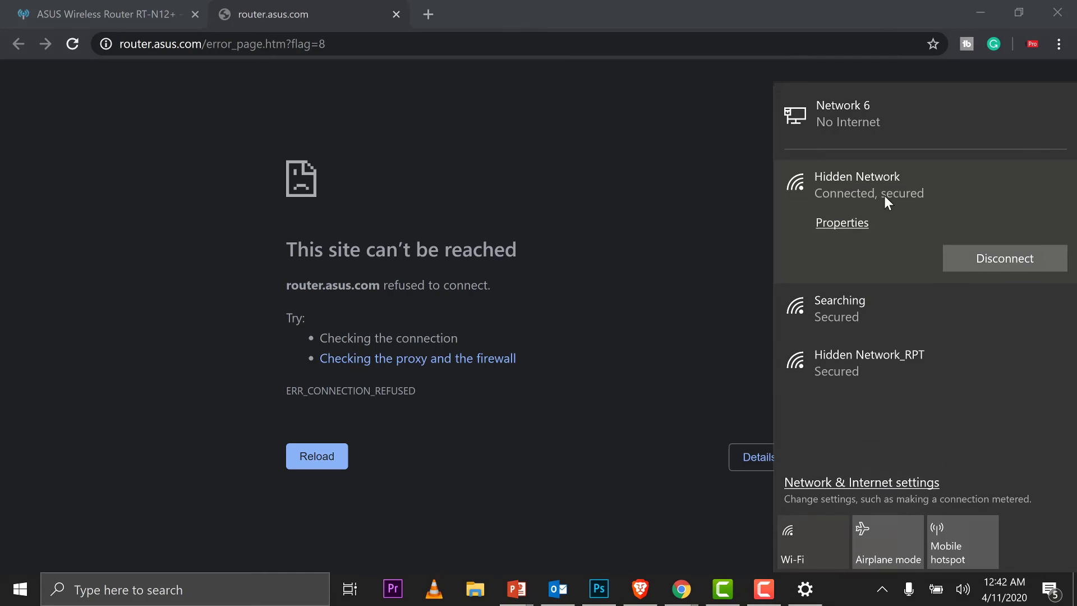
left_click(853, 371)
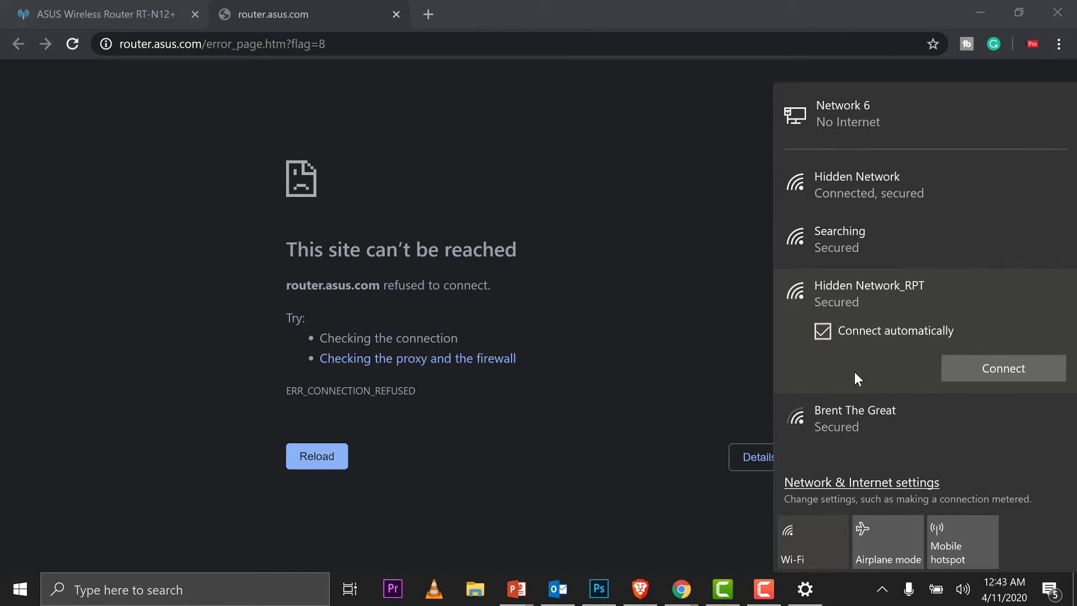
left_click(997, 373)
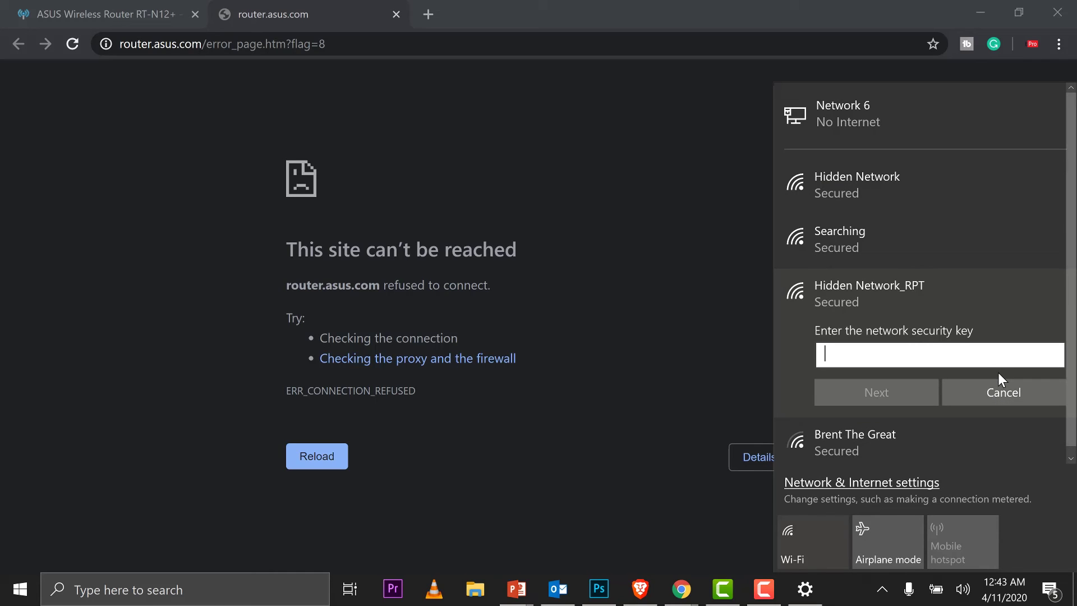
Step: Enter the network security key, keep the PC undiscoverable, and open a new browser tab
type("***")
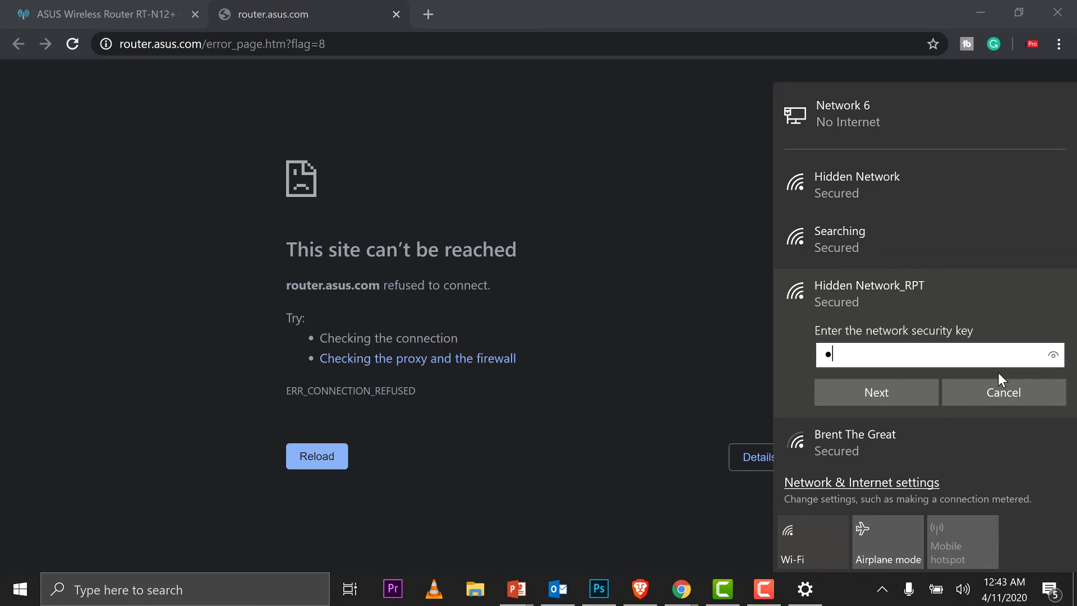
type("*******")
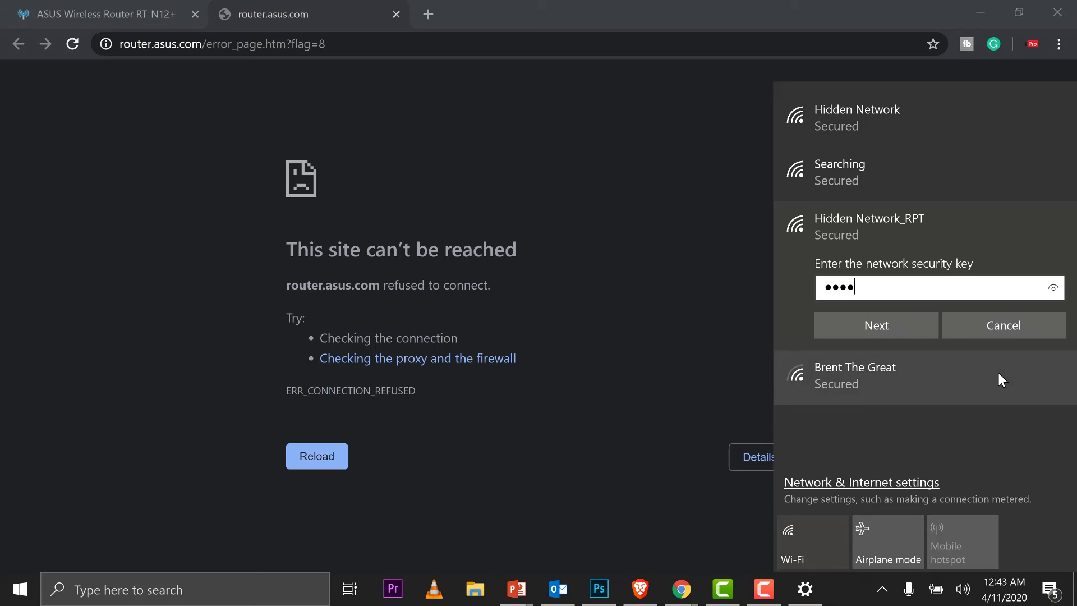
type("***")
left_click(903, 331)
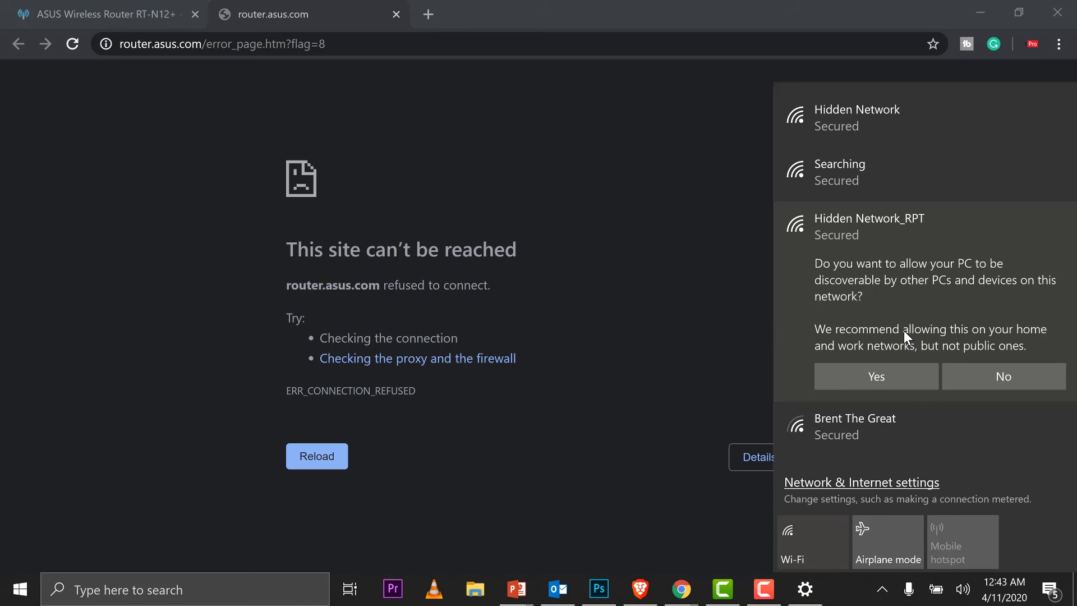
left_click(1009, 385)
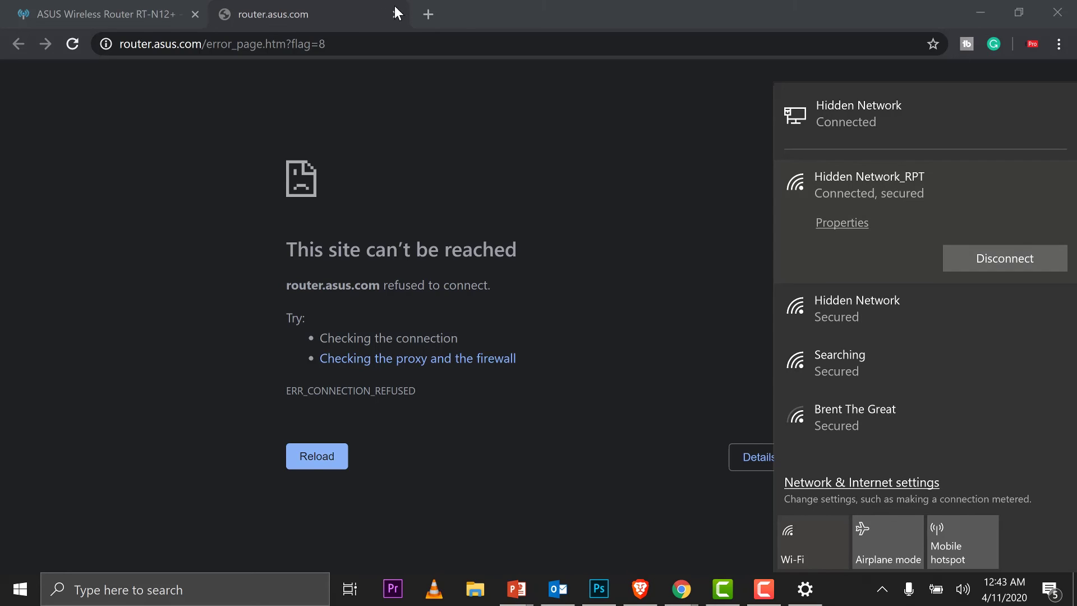
left_click(430, 15)
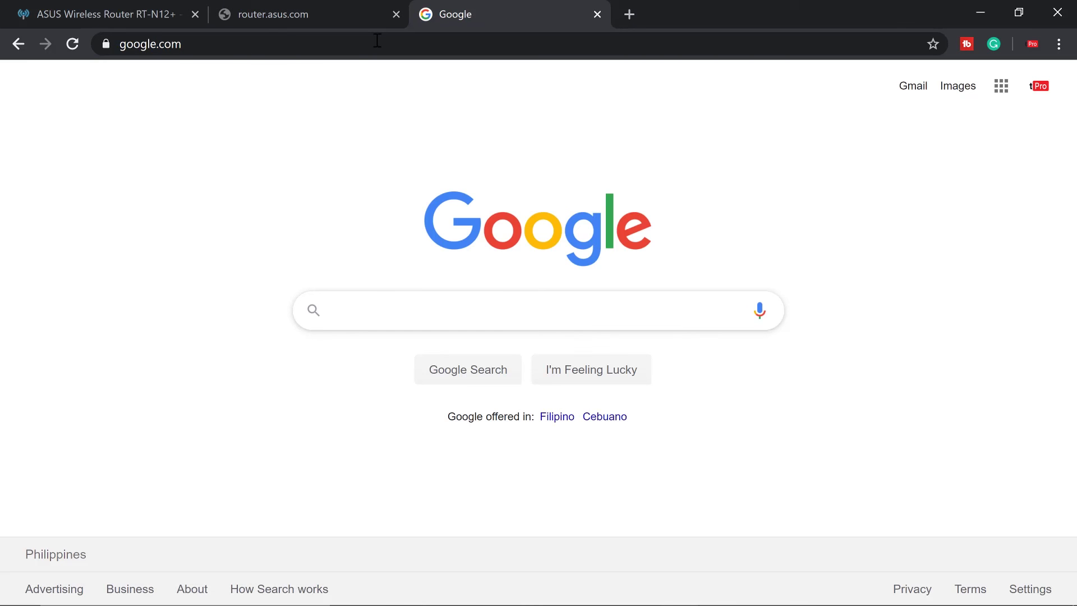
Step: With google.com loaded, confirm the Wi-Fi list shows Hidden Network_RPT as connected
left_click(324, 45)
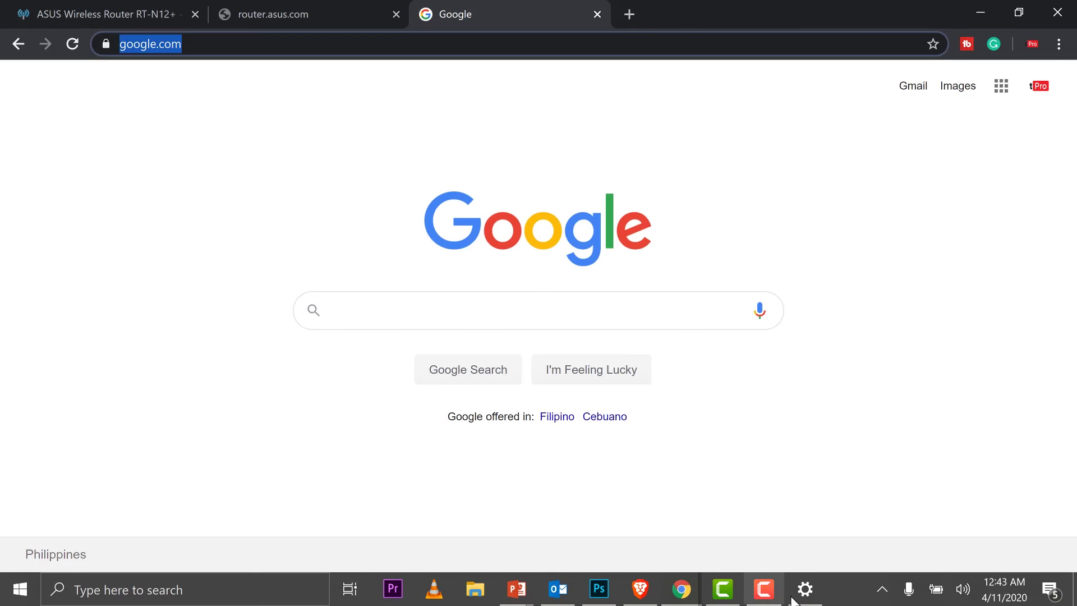
left_click(804, 590)
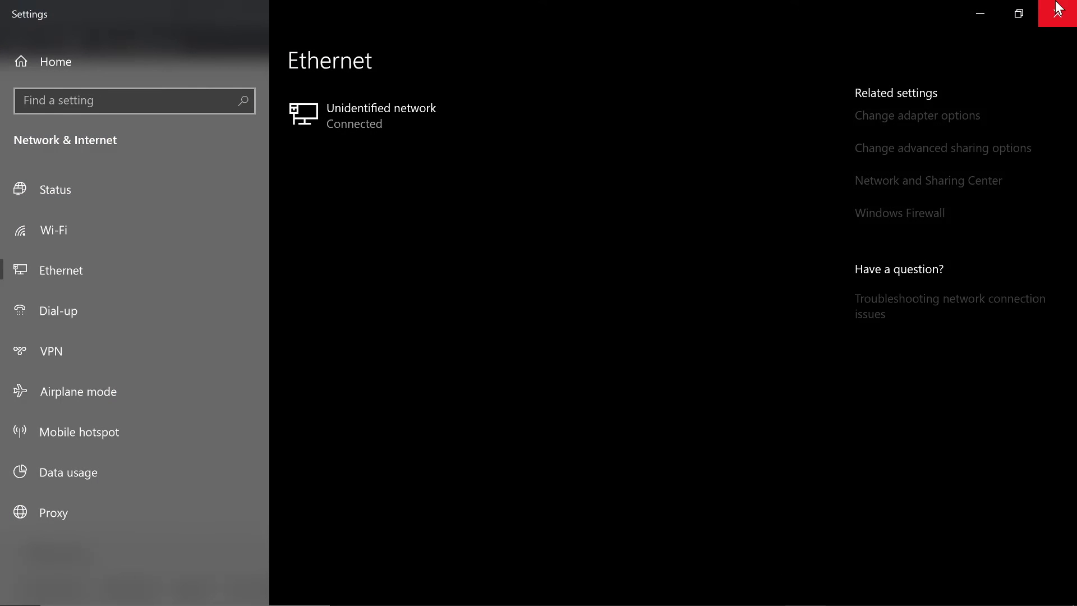
left_click(1058, 8)
mouse_move(837, 586)
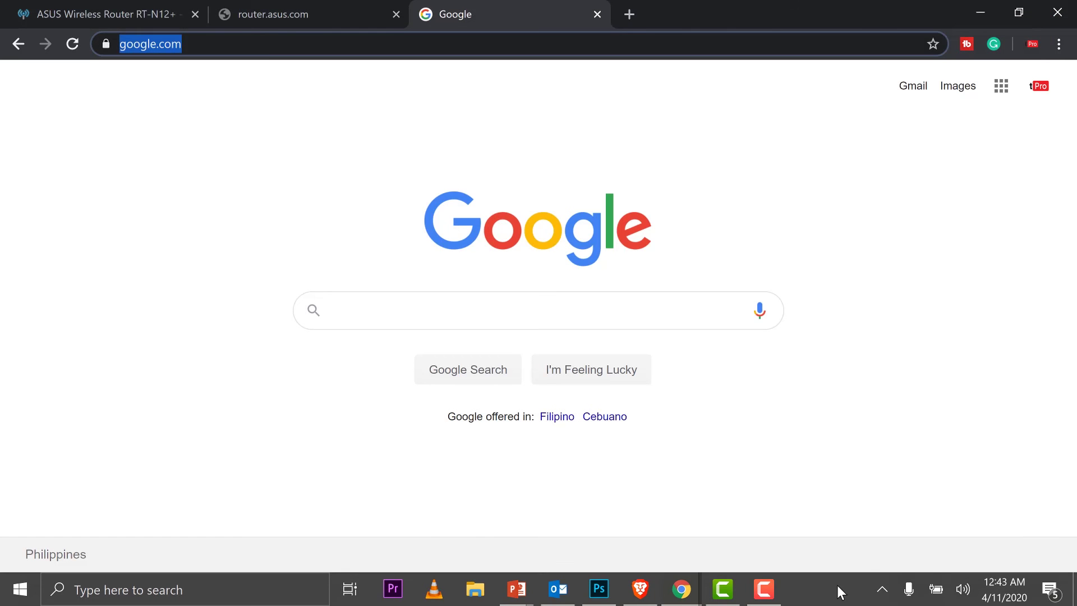
left_click(890, 599)
left_click(882, 519)
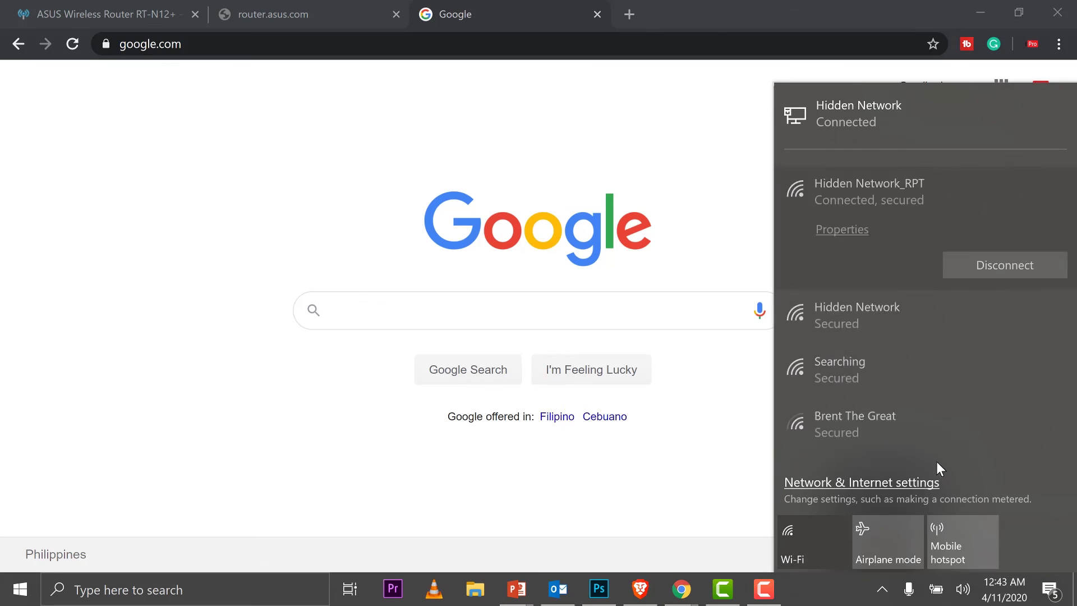